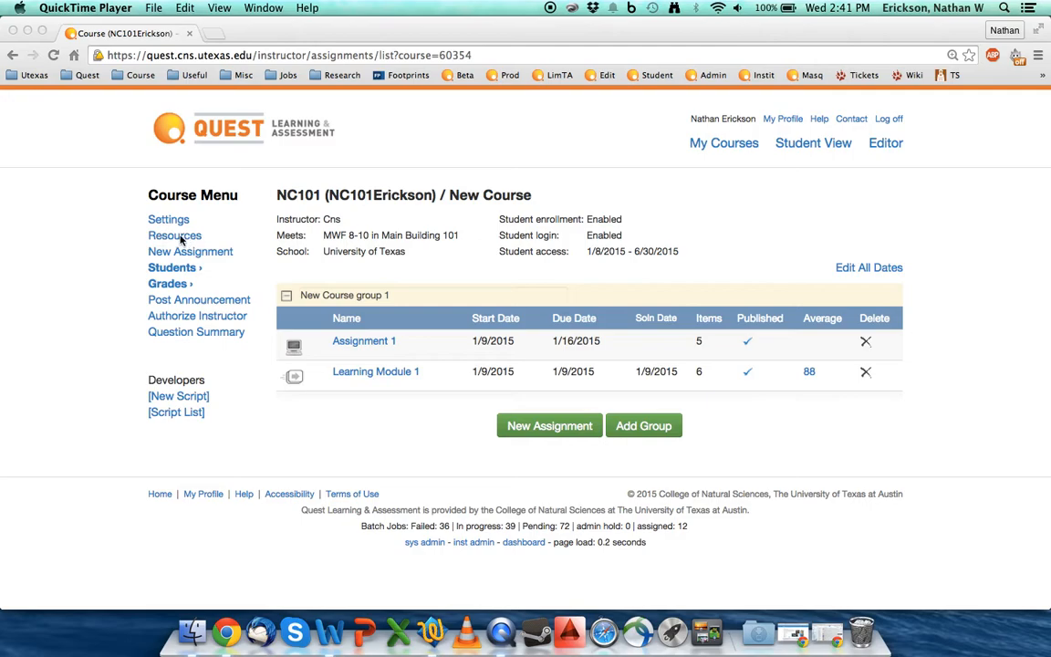
# Step: Open the course resources page and enter the greeting "Hello, welcome to your class."
pyautogui.click(179, 238)
pyautogui.click(180, 238)
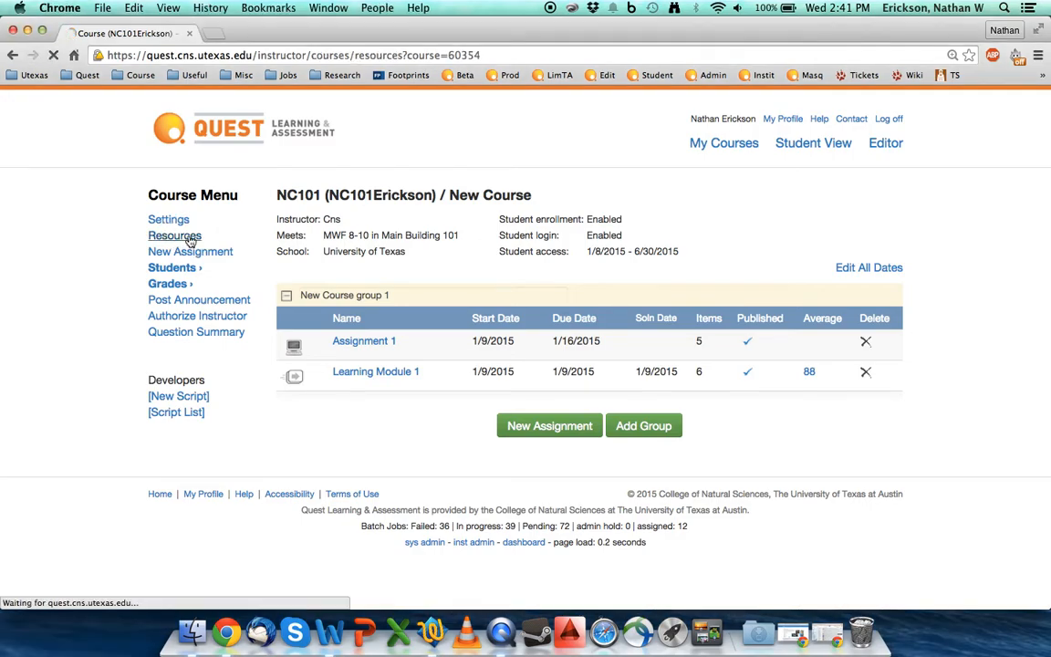
pyautogui.scroll(-3, 484, 345)
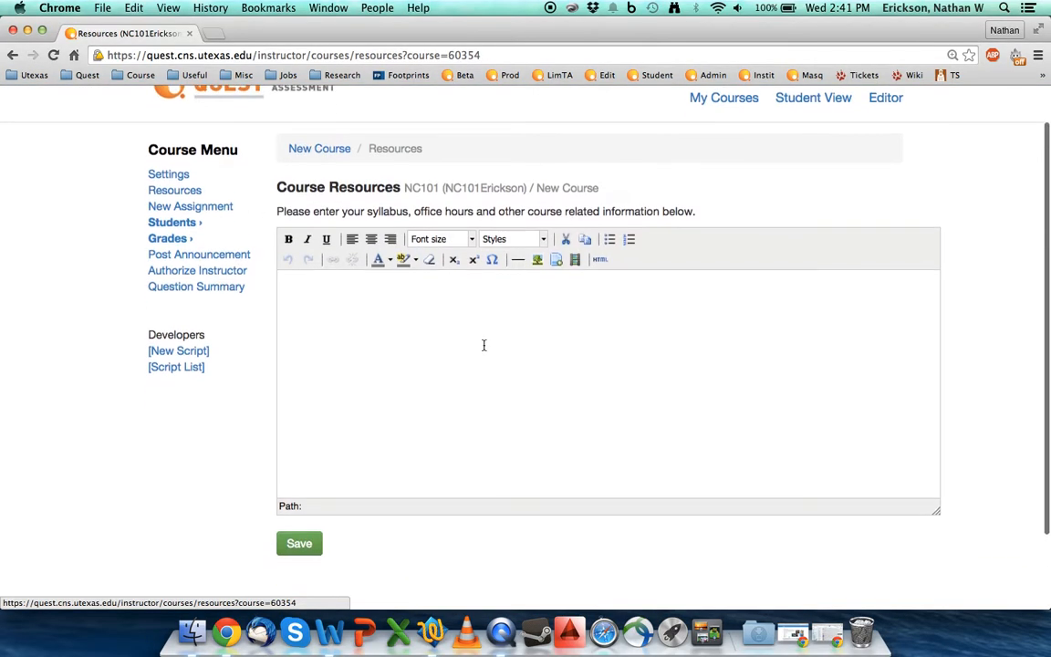
pyautogui.click(439, 304)
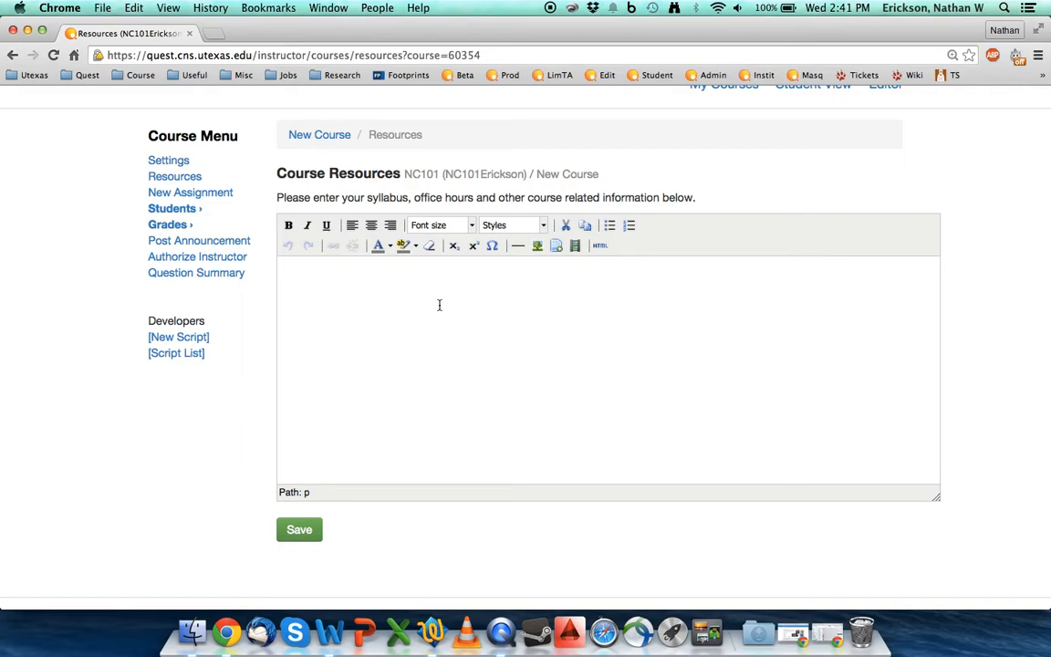
pyautogui.write('Hello, welcome to your class.')
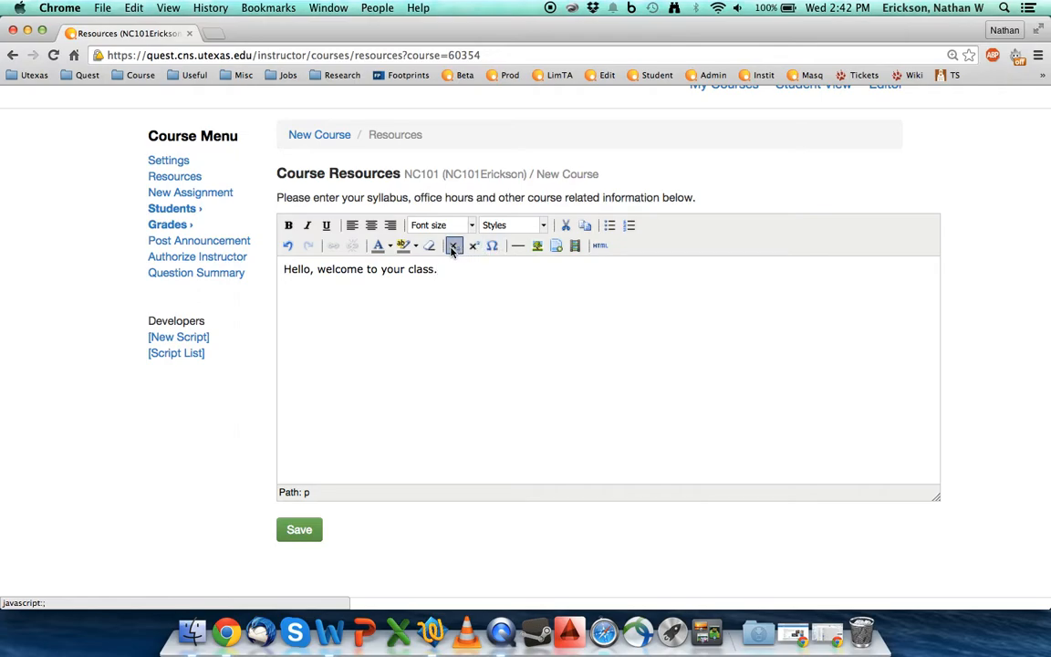
pyautogui.click(292, 536)
# Step: Below the greeting, leave a blank line and add "Class notes:" followed by a "Day 1 Notes" line
pyautogui.click(448, 265)
pyautogui.press('Return')
pyautogui.press('Return')
pyautogui.write('Class notes')
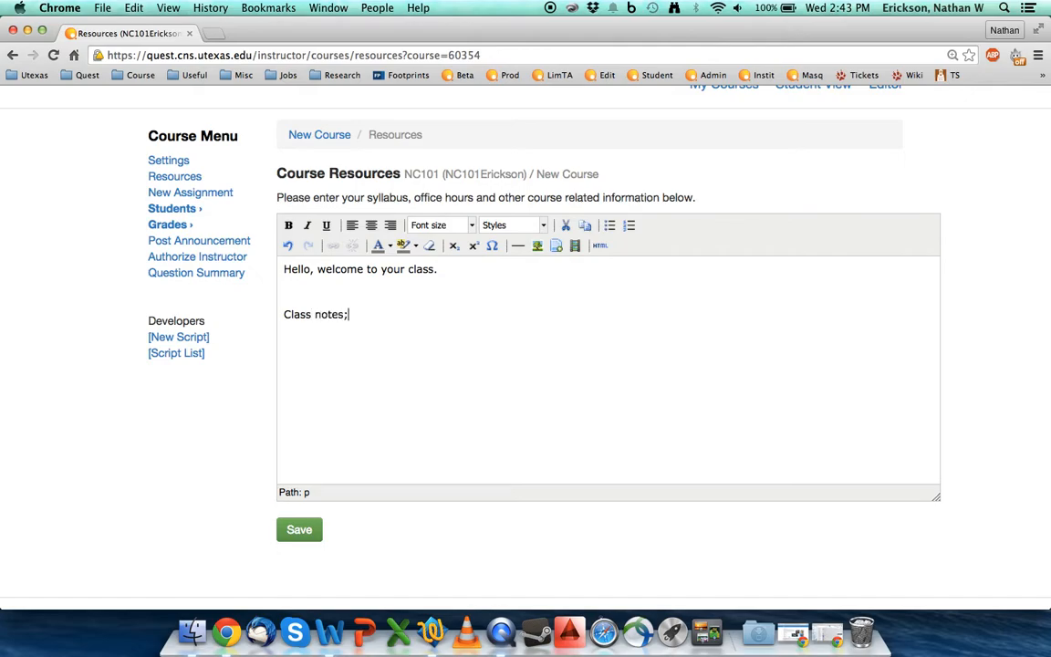
pyautogui.write(':')
pyautogui.press('Return')
pyautogui.write('day 1 Notes')
pyautogui.click(285, 337)
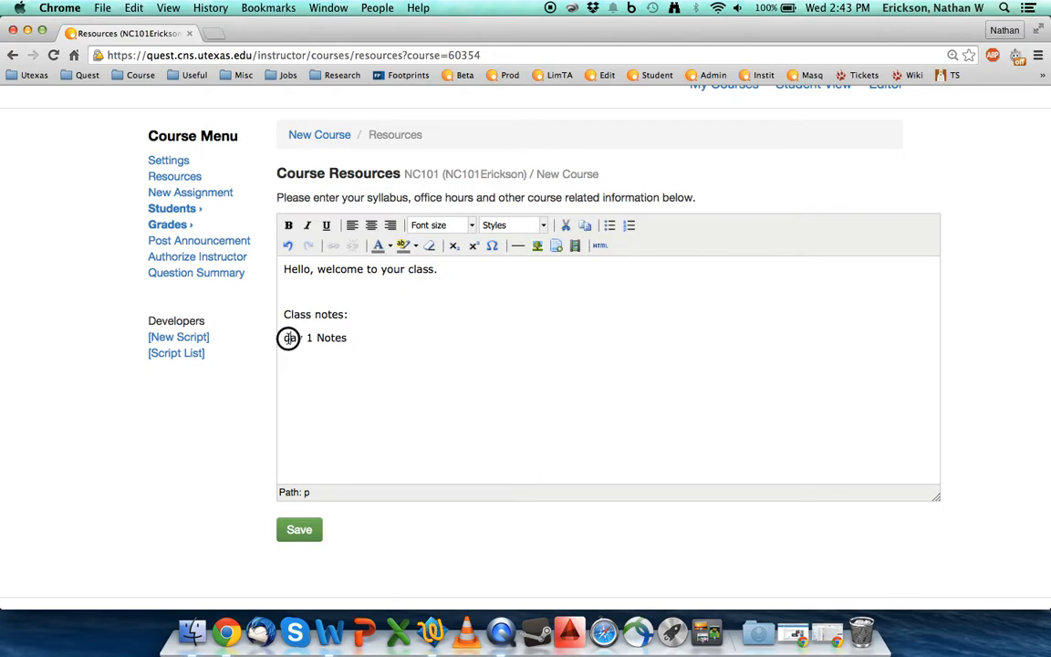
pyautogui.press('Delete')
pyautogui.write('D')
# Step: Link the "Day 1 Notes" text to Chemical Spill.jpg, uploaded from the FRI Safety Pictures folder in Quest Stuff to the public folder
pyautogui.moveTo(286, 338); pyautogui.dragTo(339, 340)
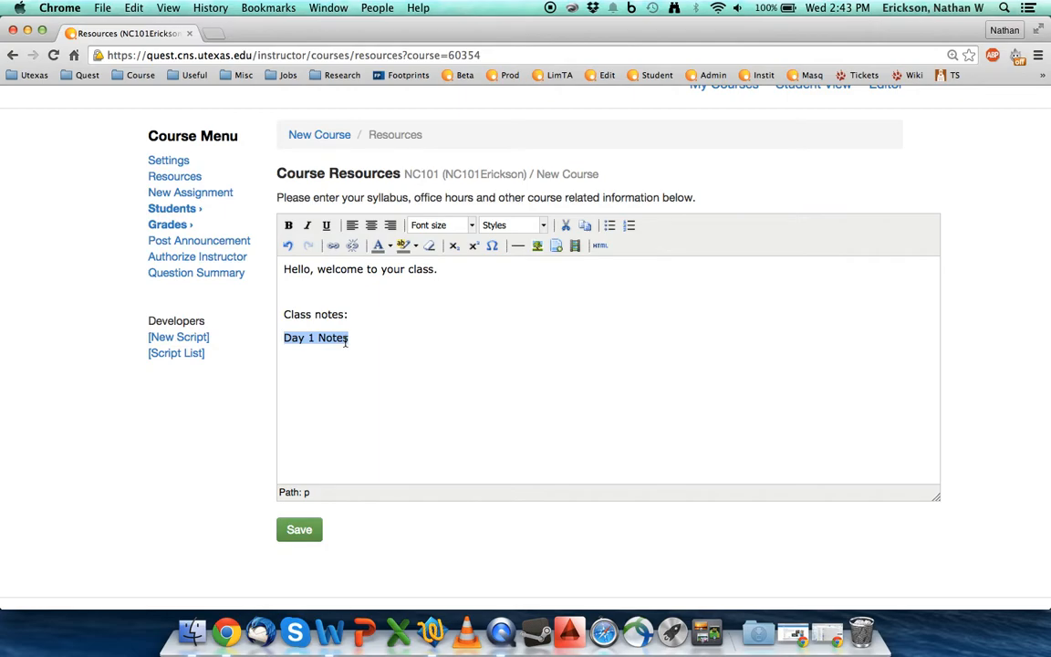
pyautogui.click(555, 246)
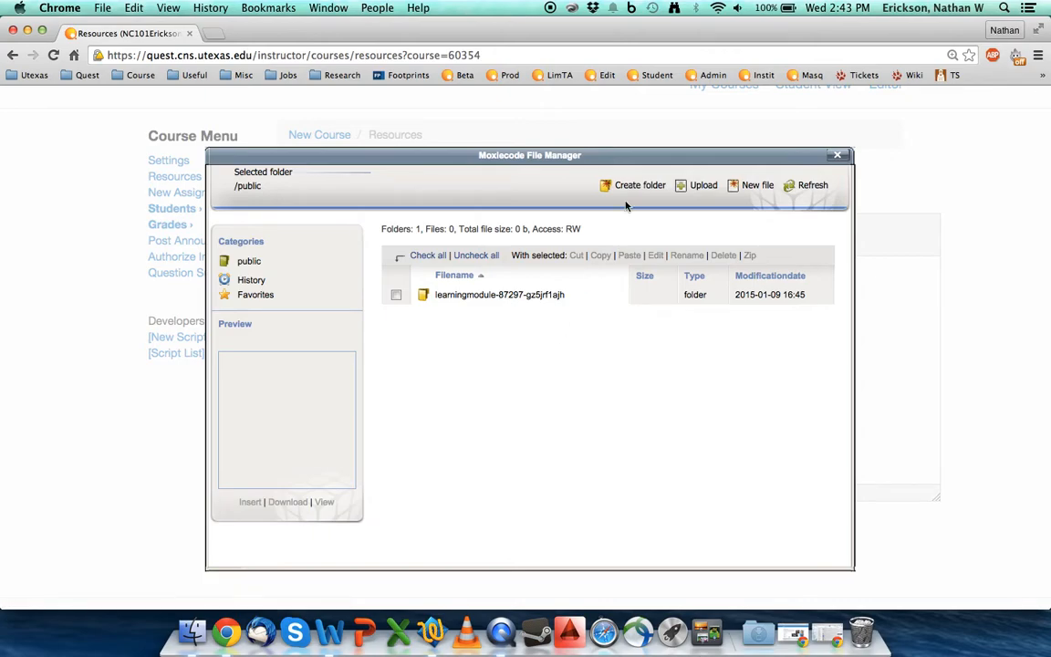
pyautogui.click(698, 191)
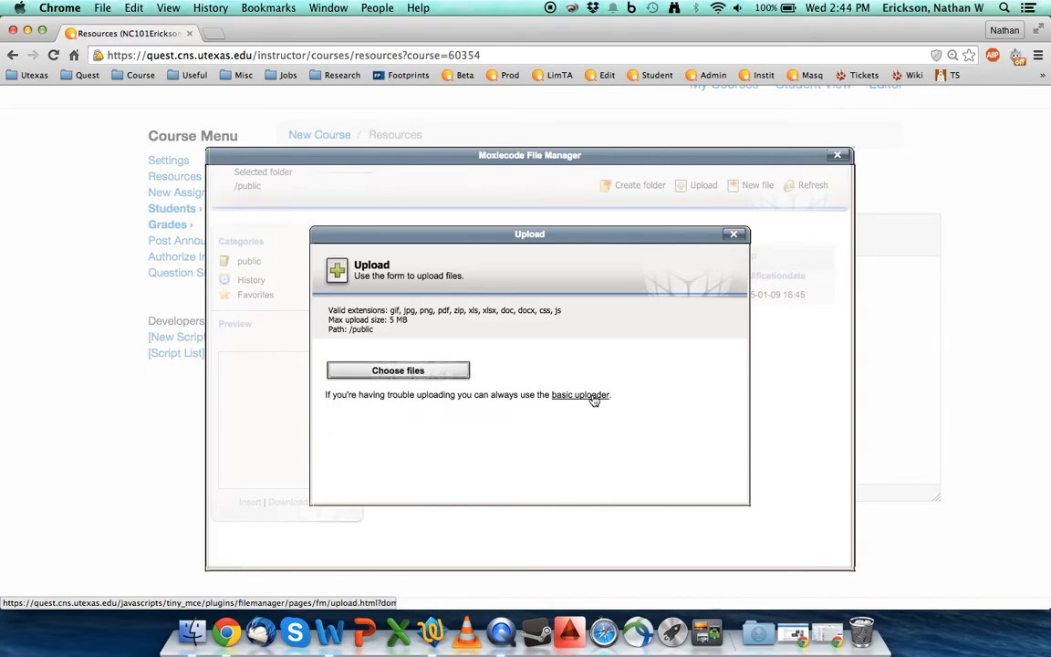
pyautogui.click(413, 376)
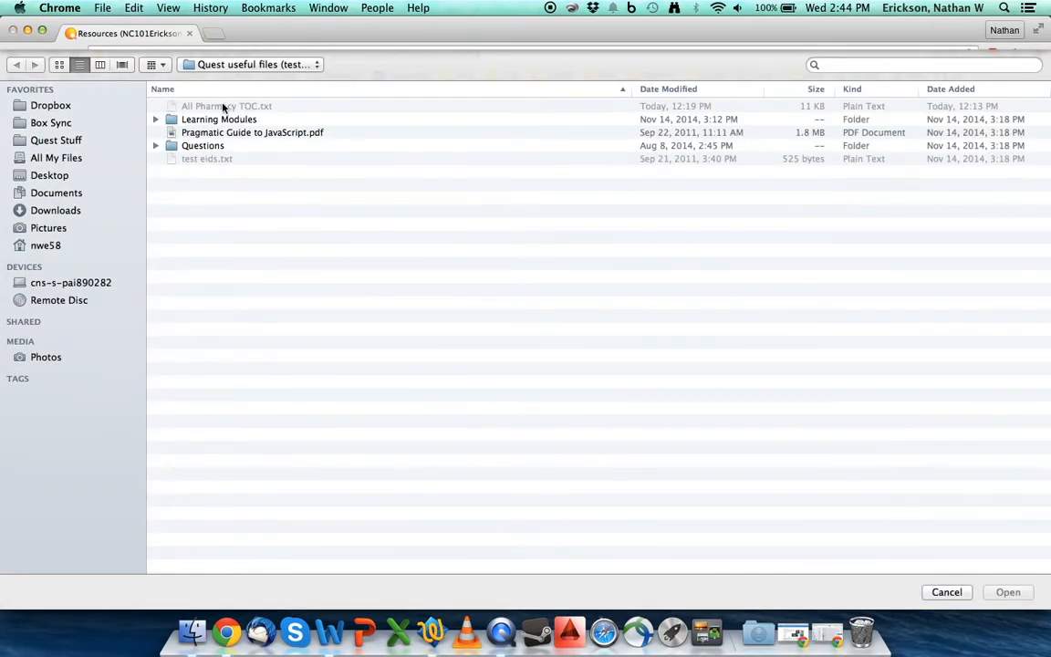
pyautogui.click(55, 142)
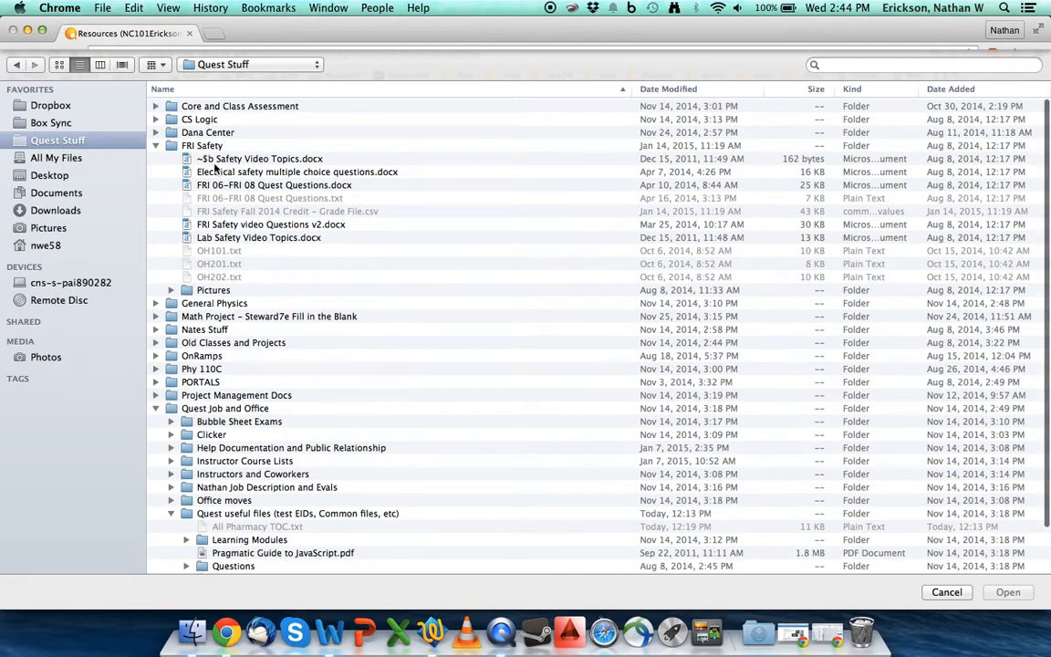
pyautogui.scroll(-3, 160, 283)
pyautogui.scroll(3, 174, 310)
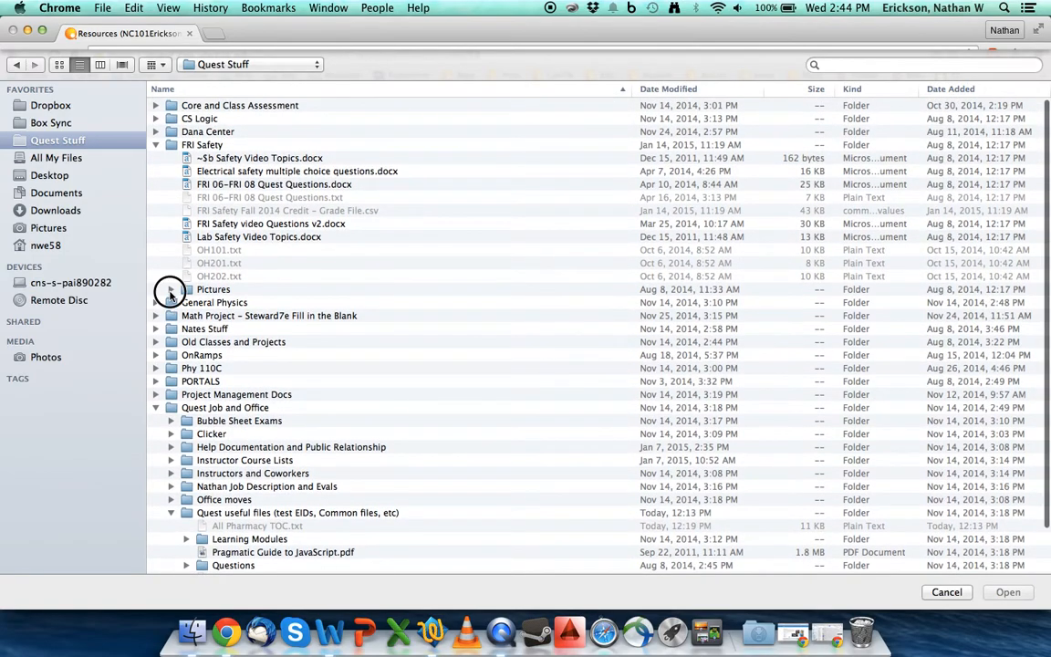
pyautogui.click(171, 289)
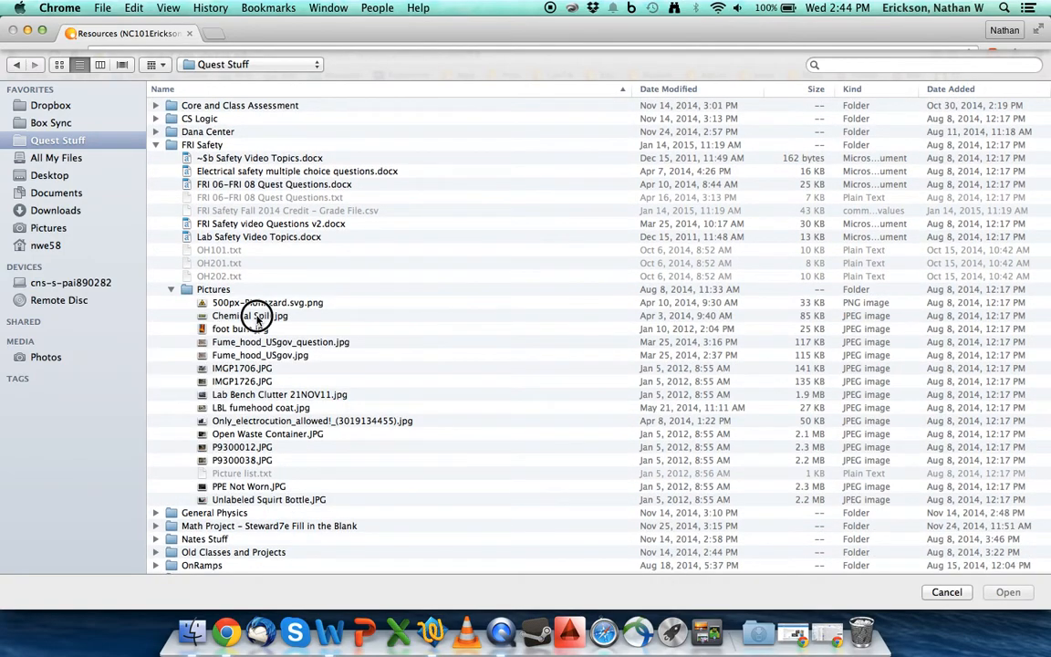
pyautogui.doubleClick(252, 317)
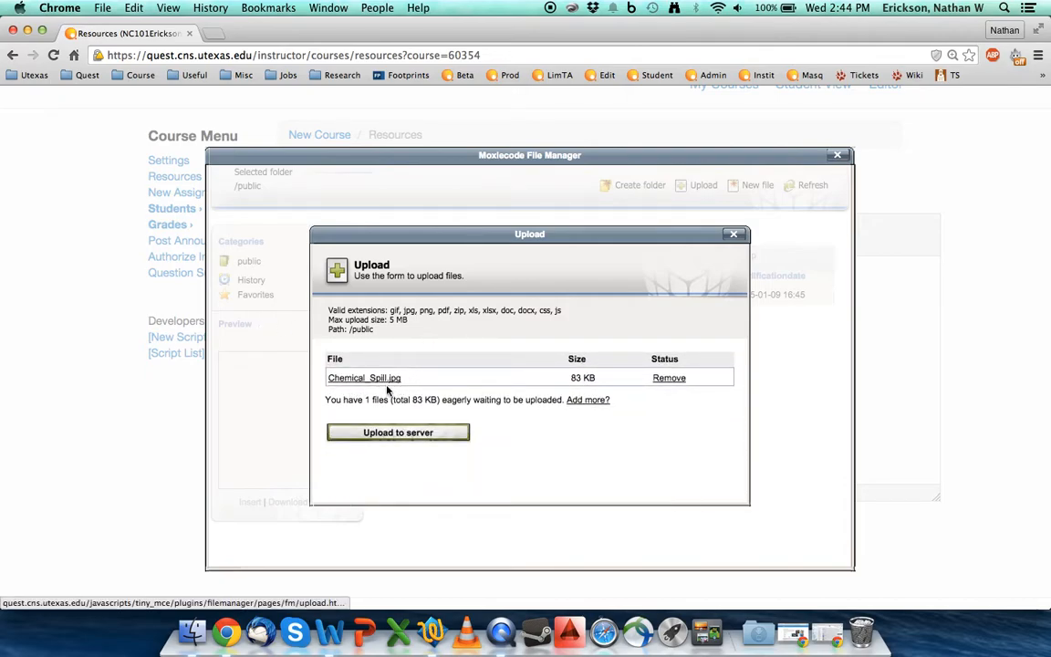
pyautogui.click(416, 434)
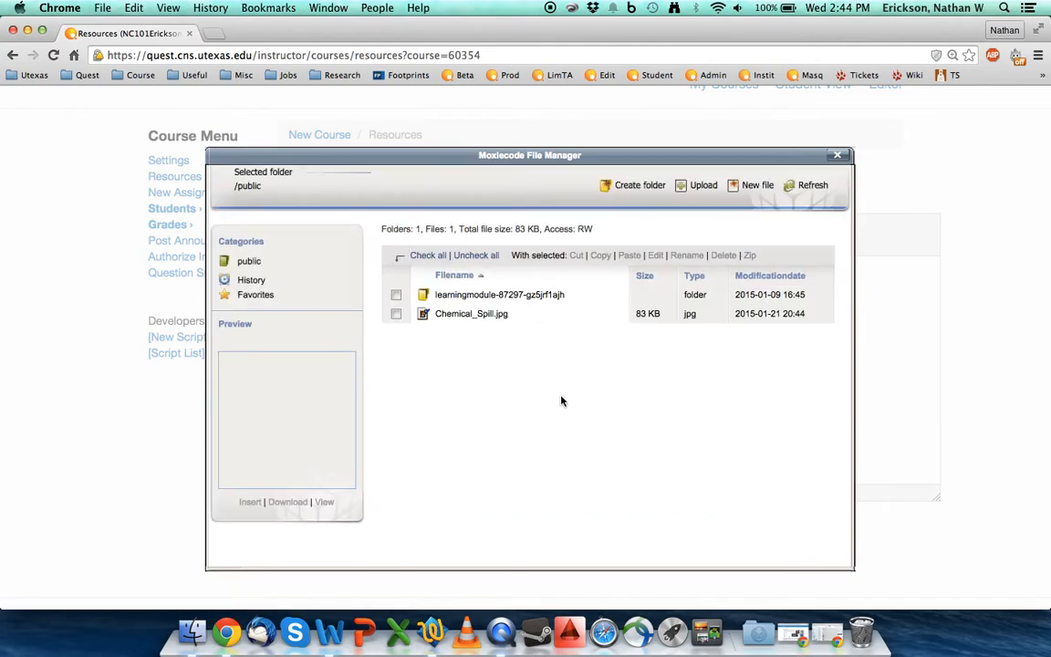
pyautogui.click(456, 315)
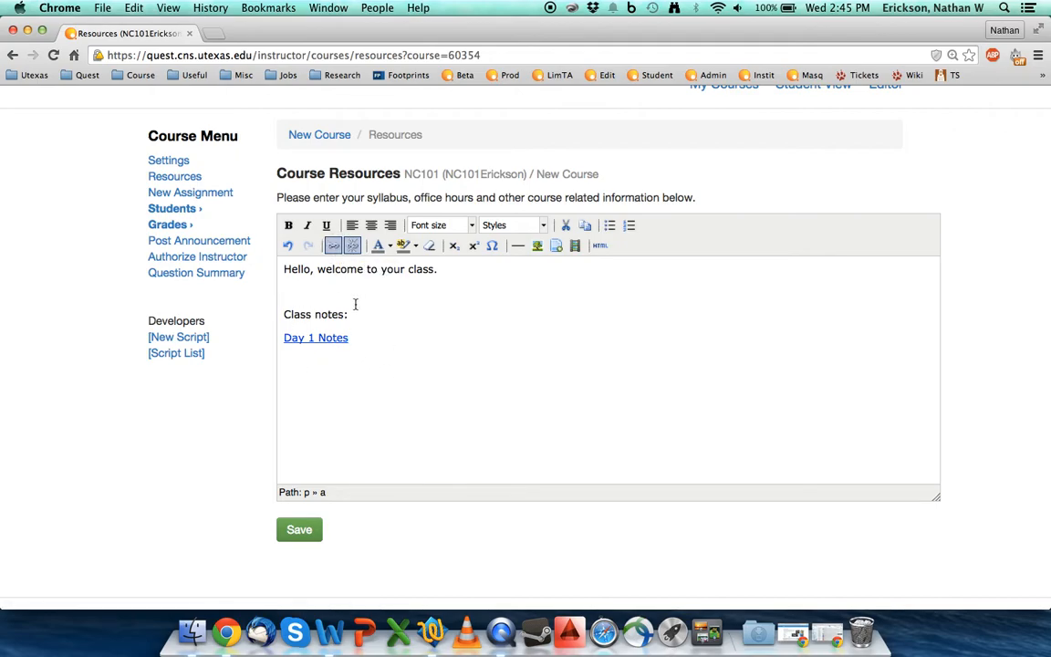
# Step: Check the link URL of "Day 1 Notes" without changing it, and save the course resources
pyautogui.doubleClick(333, 338)
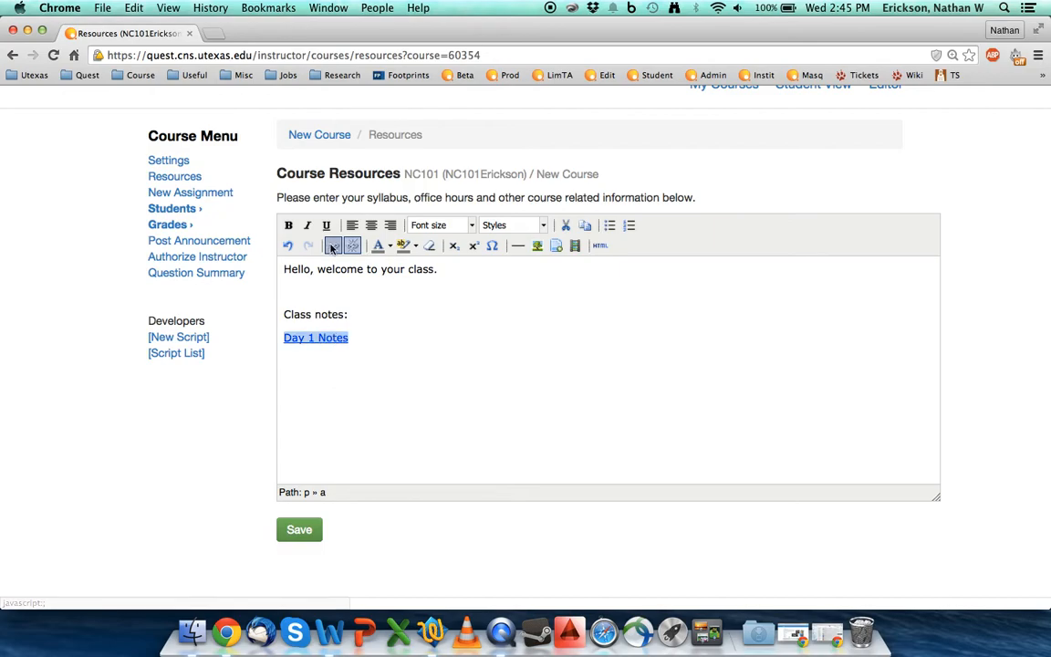
pyautogui.click(332, 246)
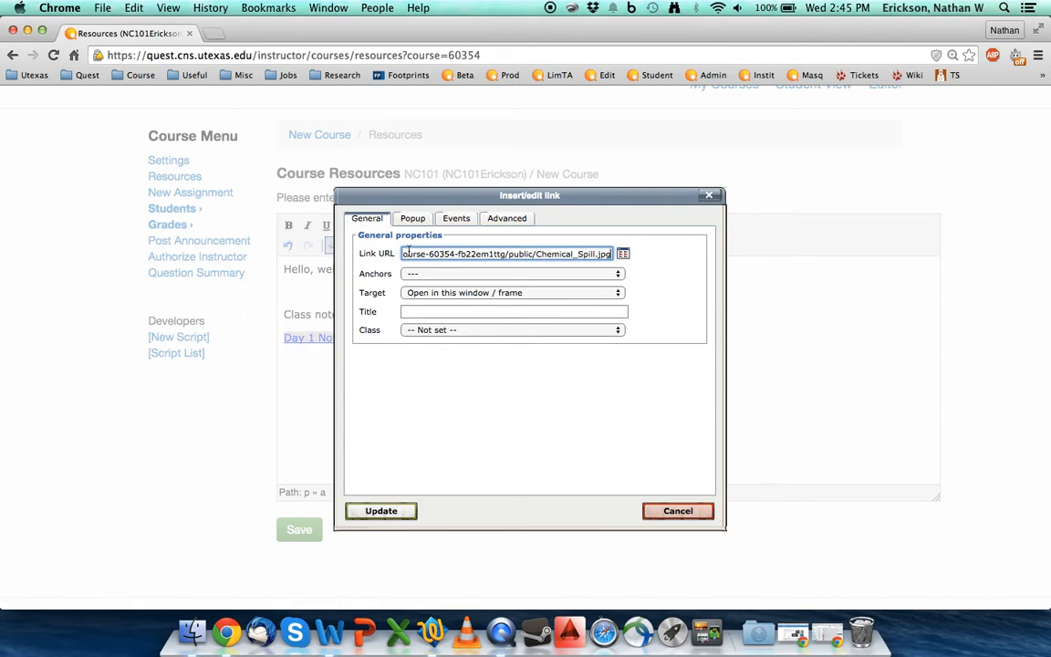
pyautogui.click(680, 514)
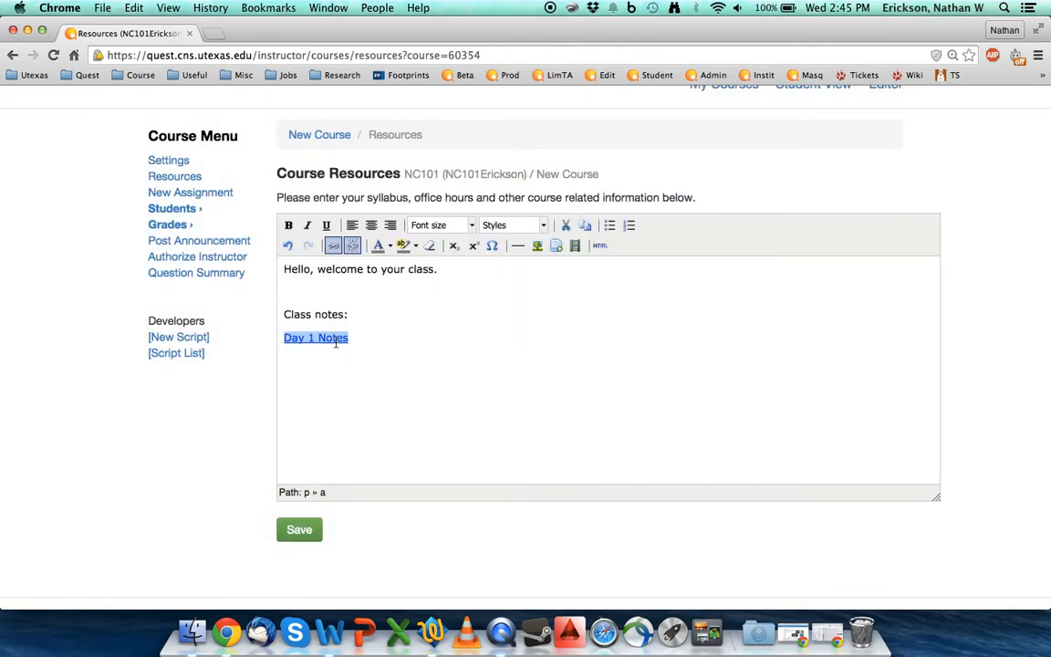
pyautogui.click(298, 528)
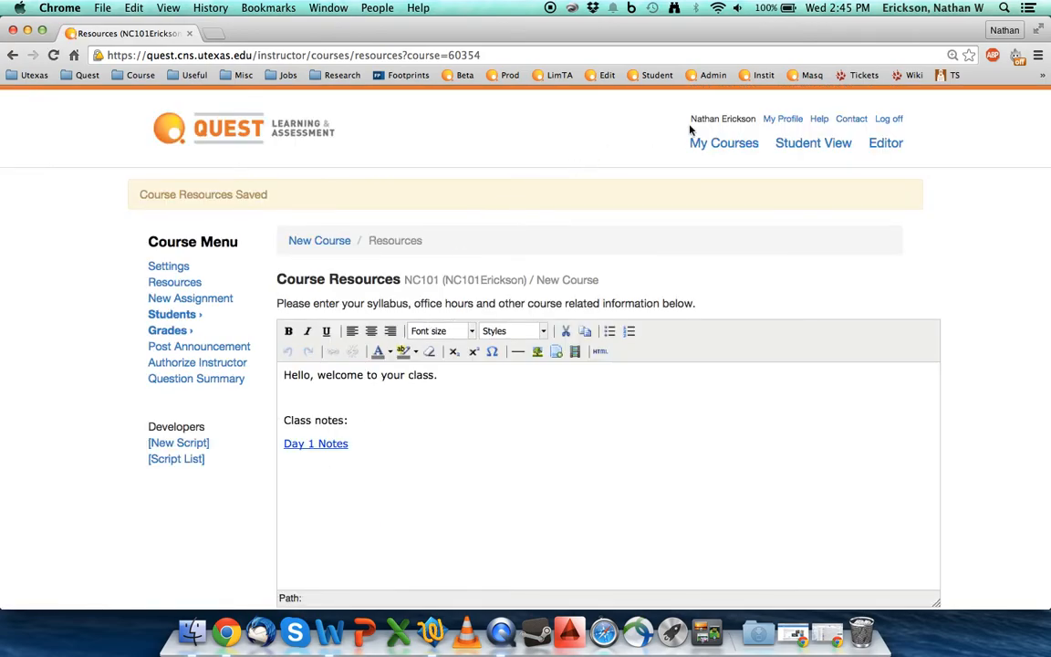
# Step: Switch to the student view and open New Course (NC101) from the course list
pyautogui.click(794, 144)
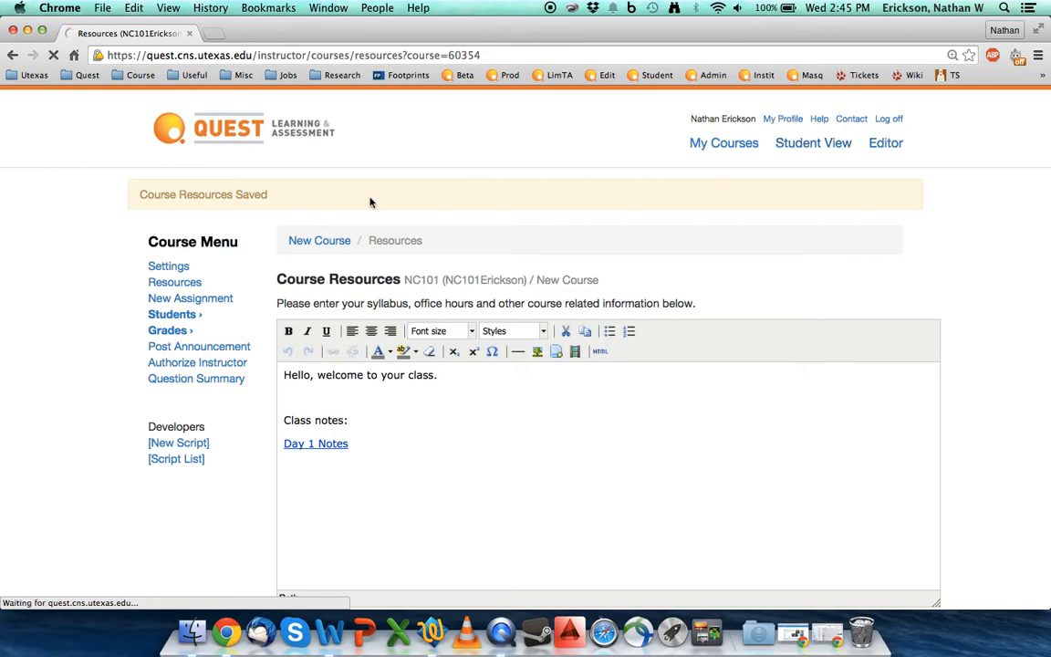
pyautogui.scroll(-10, 336, 276)
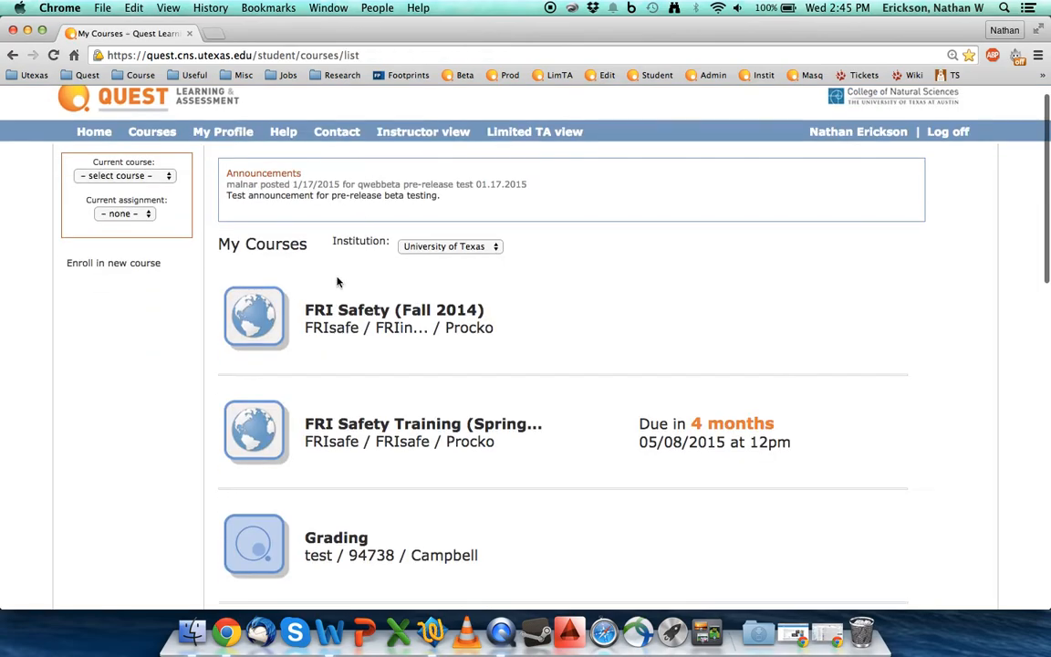
pyautogui.scroll(-8, 336, 282)
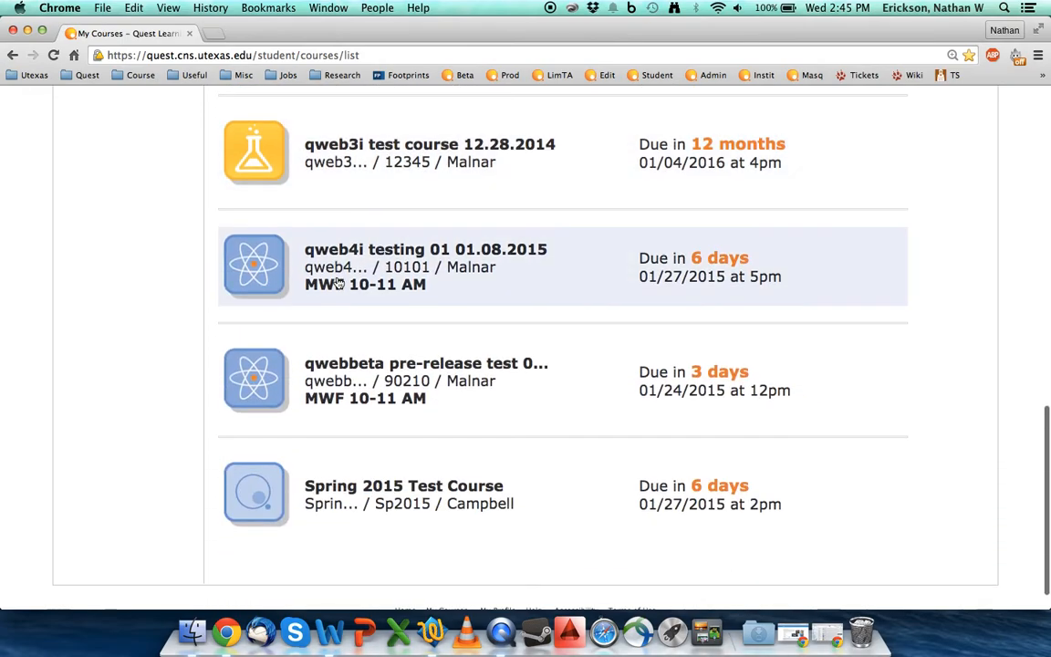
pyautogui.scroll(10, 337, 282)
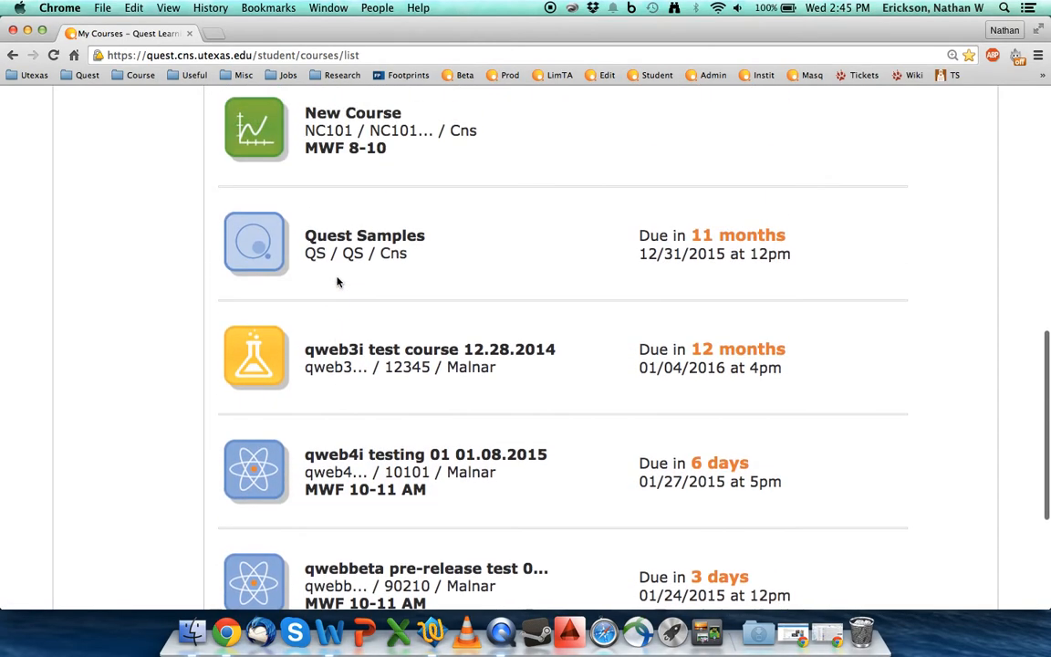
pyautogui.scroll(1, 338, 283)
pyautogui.click(329, 336)
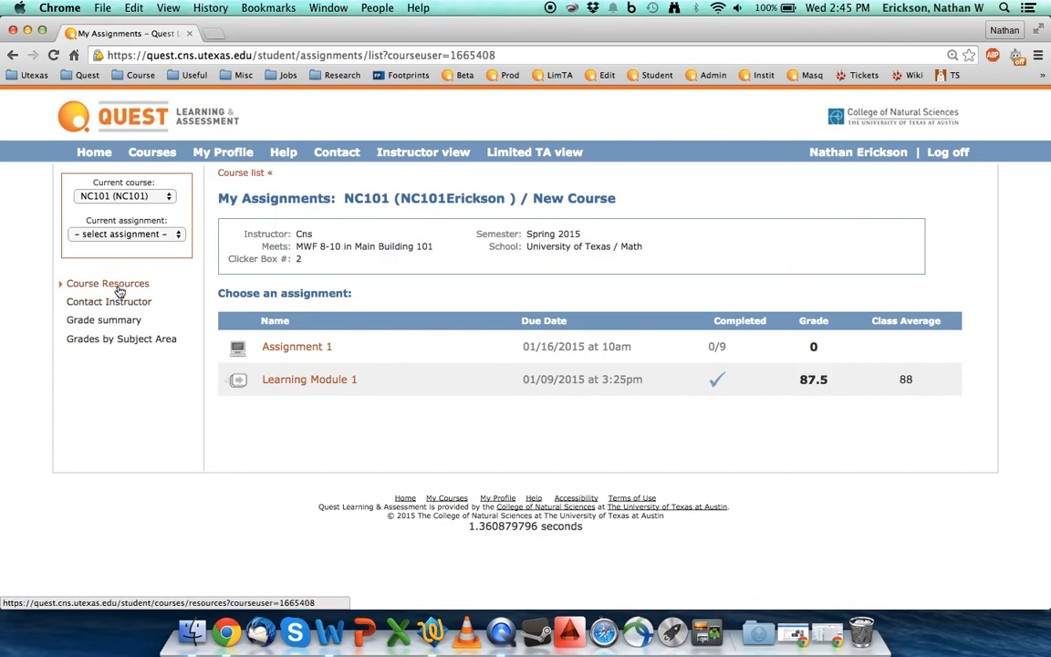
# Step: Open the student's course resources, view the file behind "Day 1 Notes", and return to the resources page
pyautogui.click(118, 291)
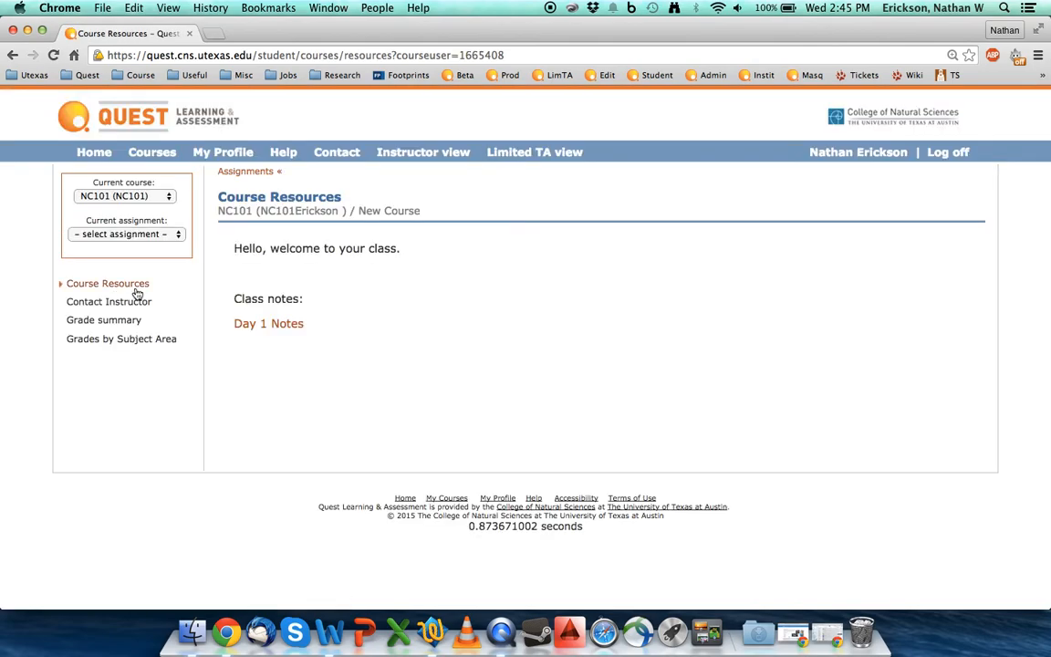
pyautogui.click(273, 325)
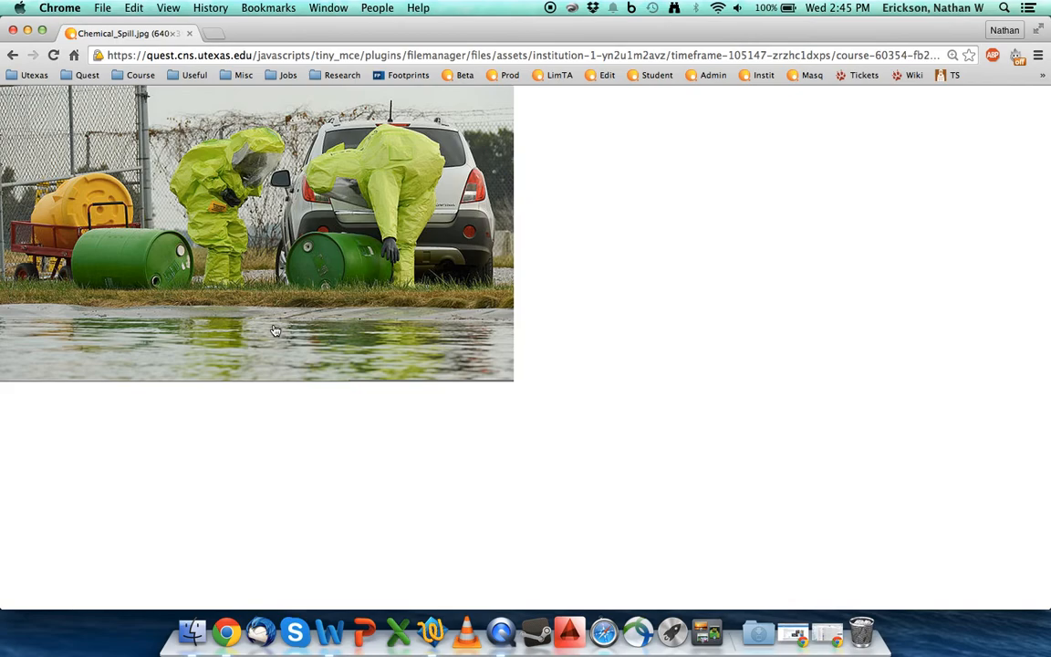
pyautogui.click(13, 55)
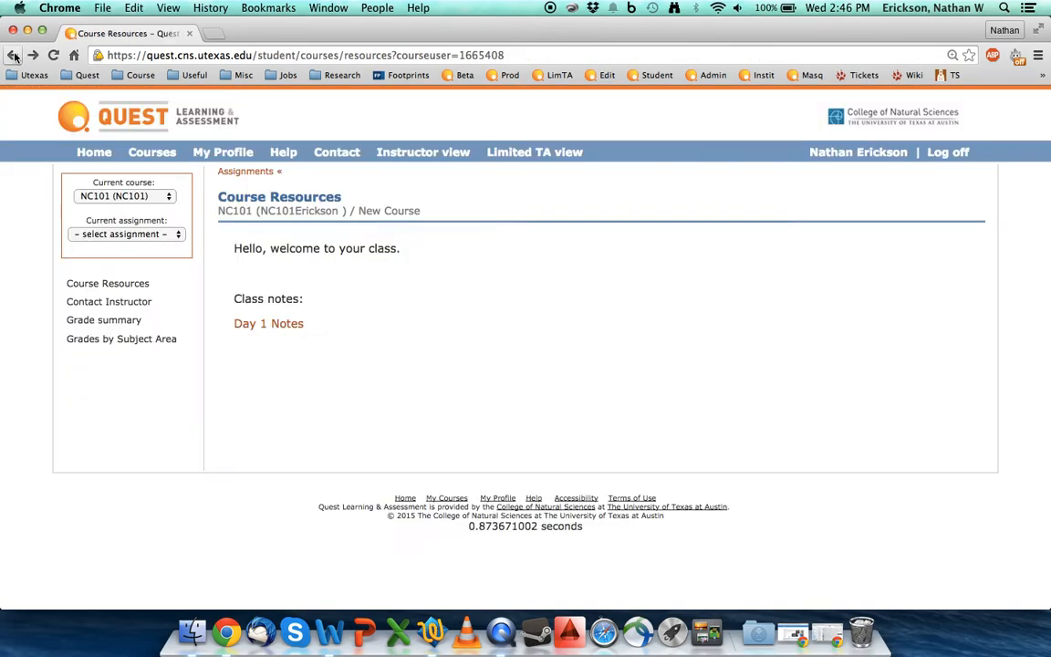